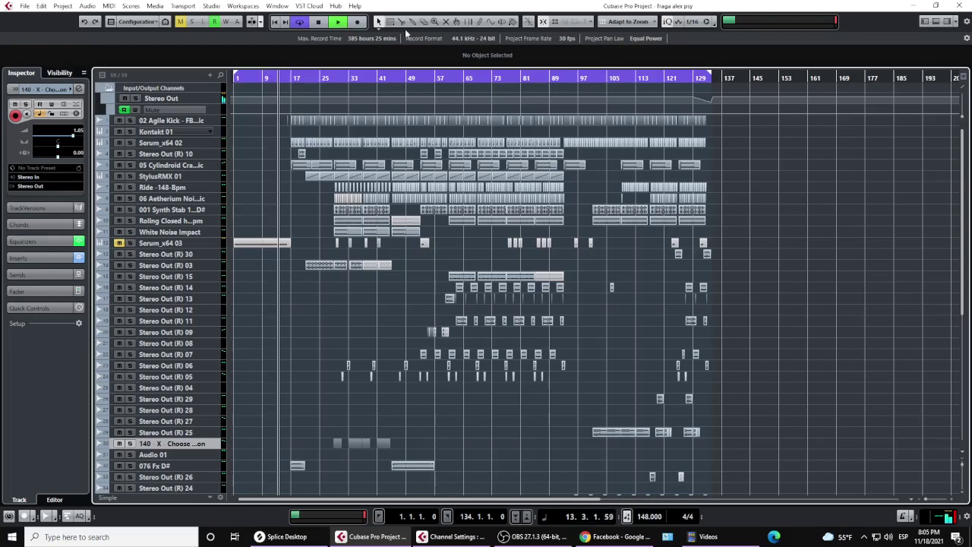
Inspect the notes of the Serum_x64 02 parts between bars 45 and 53 in the Key Editor, and close it.
scroll(272, 159, "down", 3)
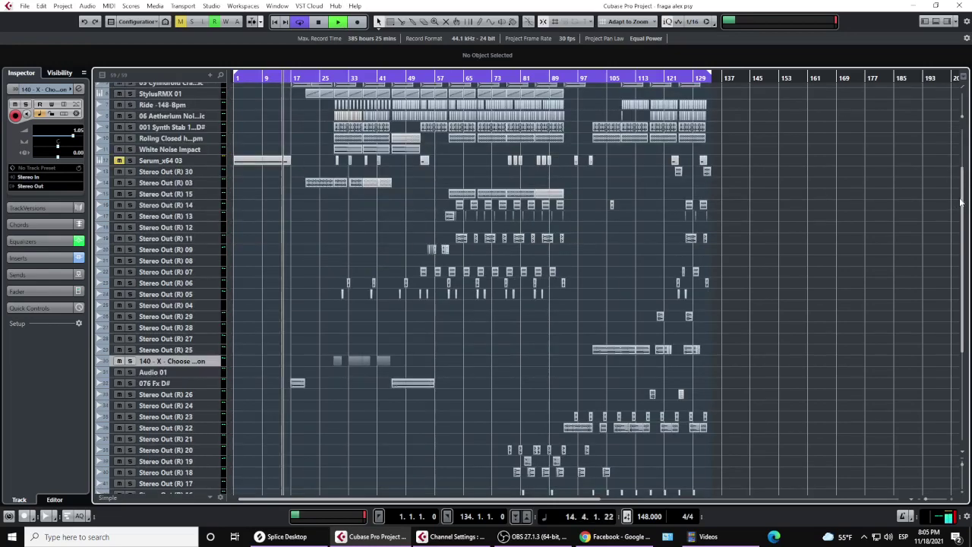
left_click_drag(962, 201, 962, 186)
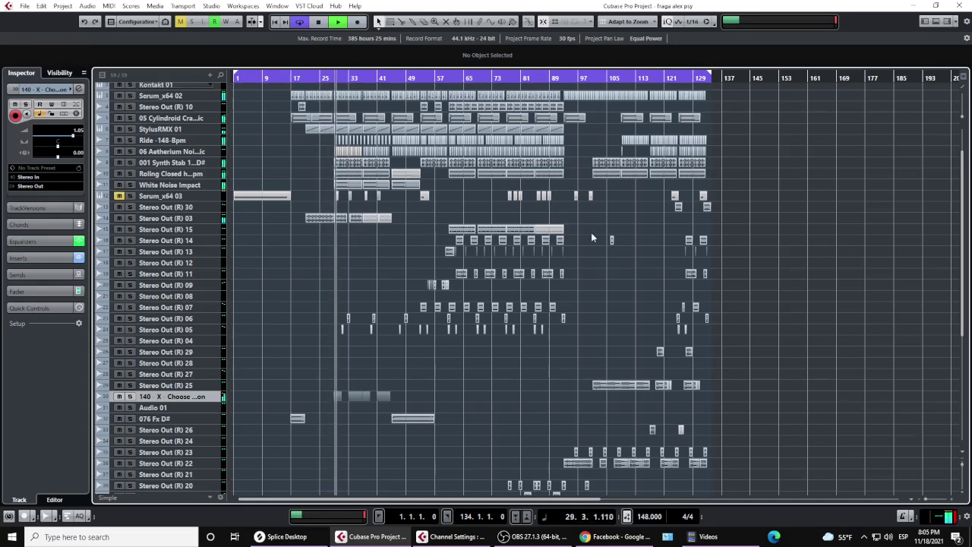
scroll(441, 199, "up", 3)
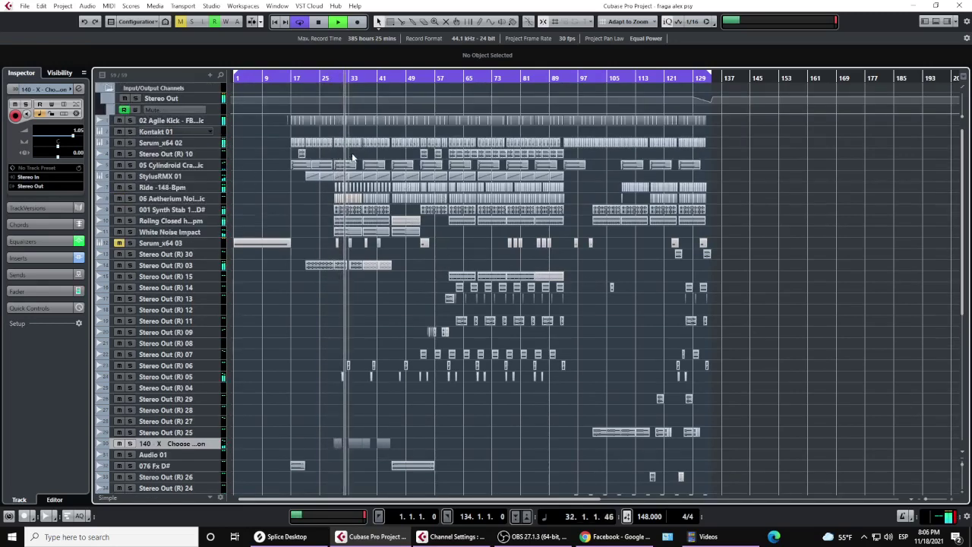
scroll(352, 157, "up", 5)
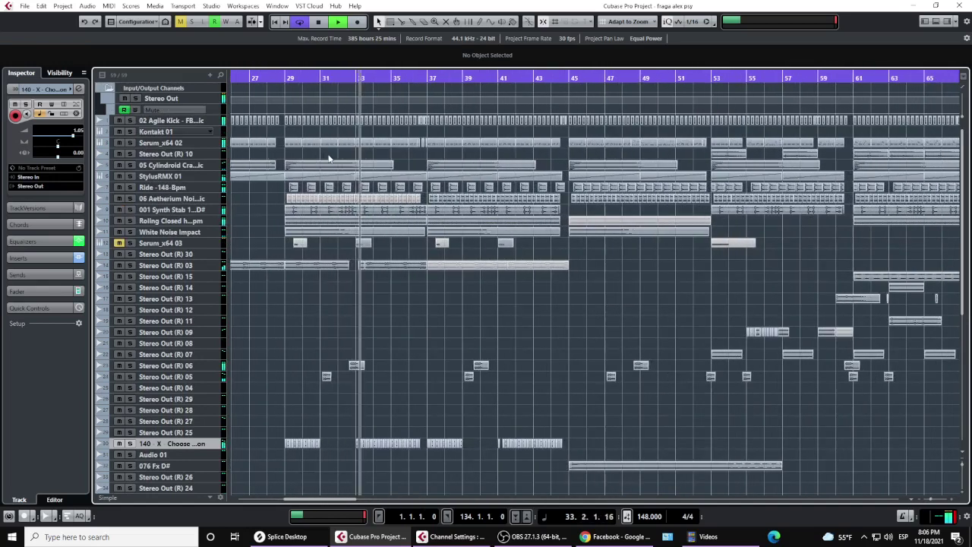
scroll(329, 157, "down", 1)
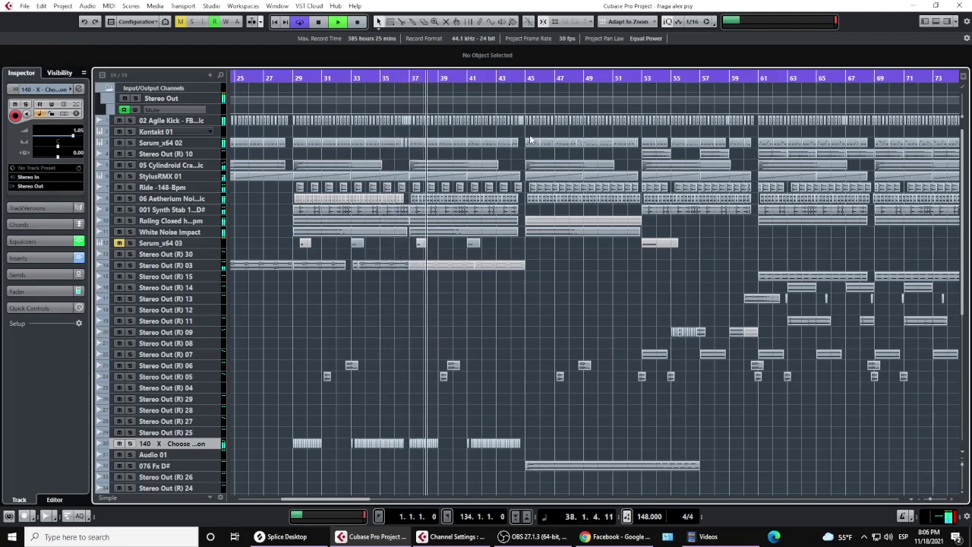
left_click_drag(530, 139, 638, 149)
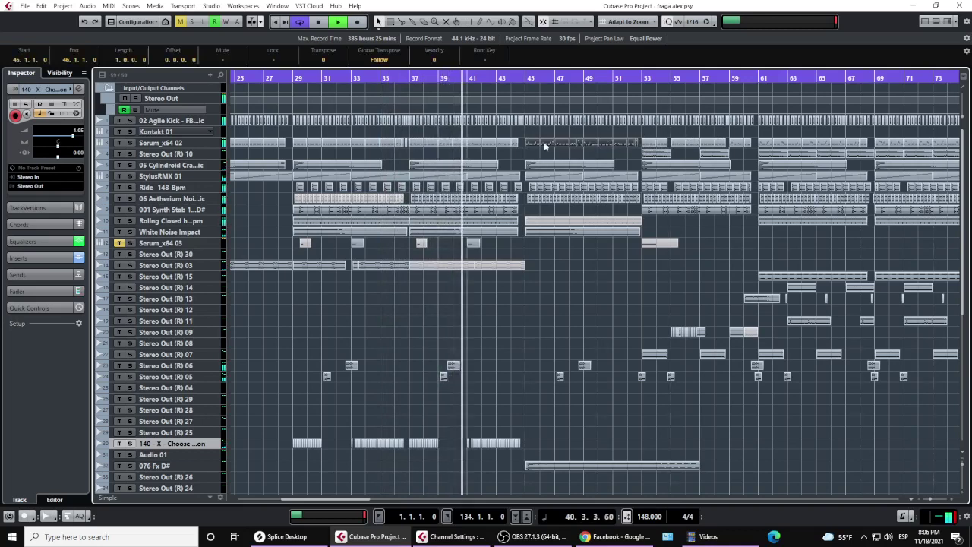
double_click(533, 145)
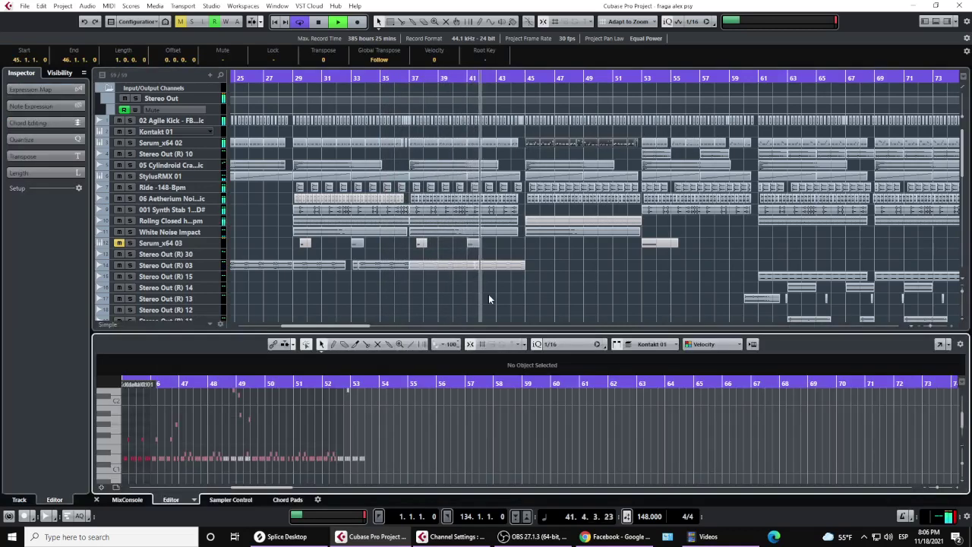
scroll(253, 443, "up", 3)
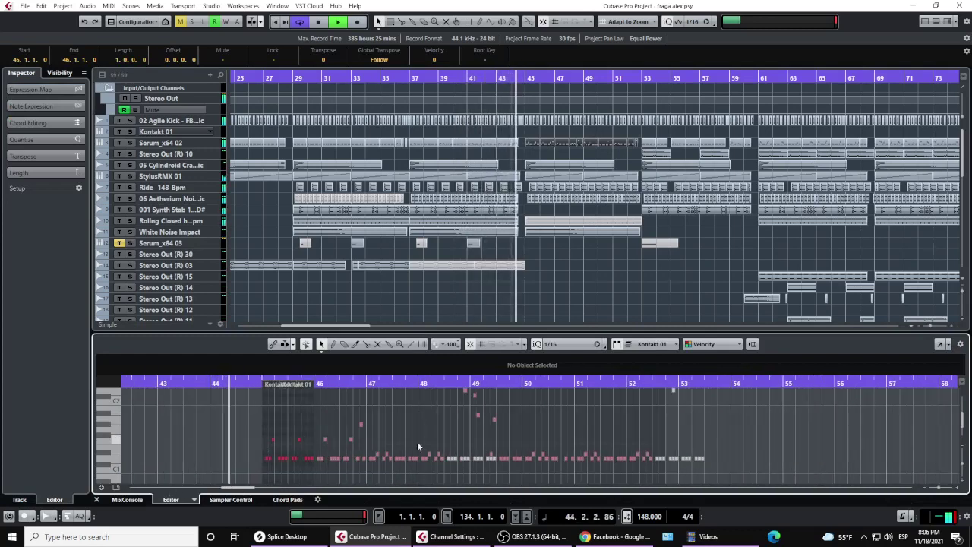
scroll(376, 448, "up", 2)
scroll(376, 448, "down", 2)
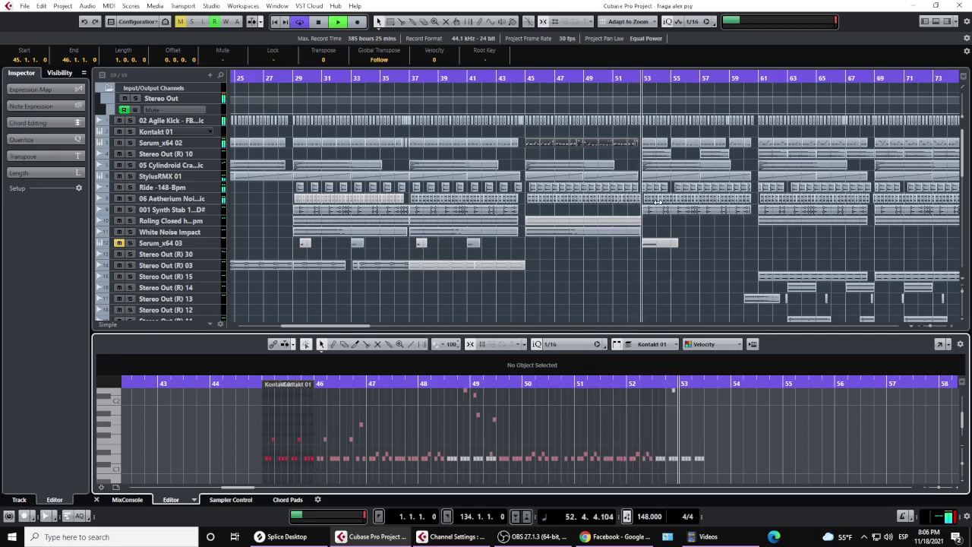
left_click(675, 284)
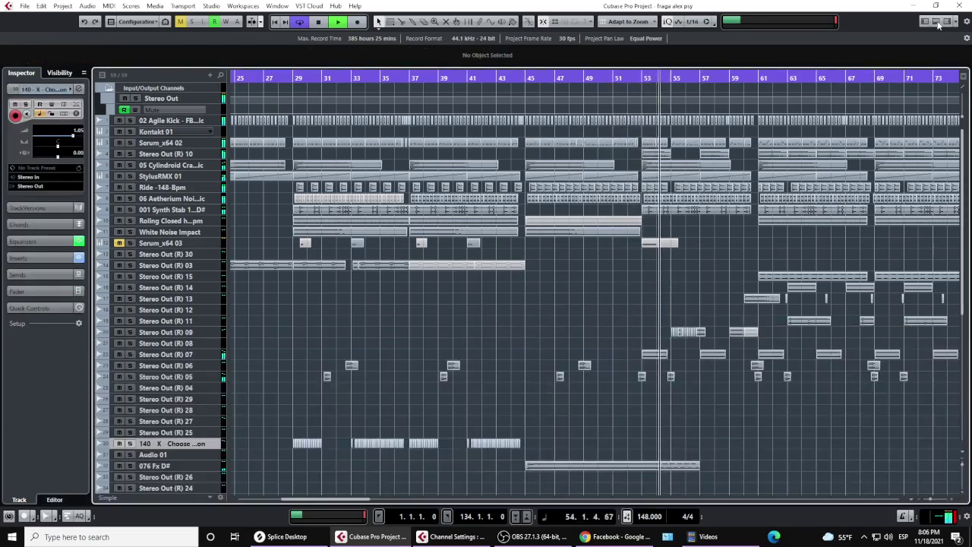
Show the MixConsole below the arrangement to review the channel faders, and hide it again.
left_click(128, 499)
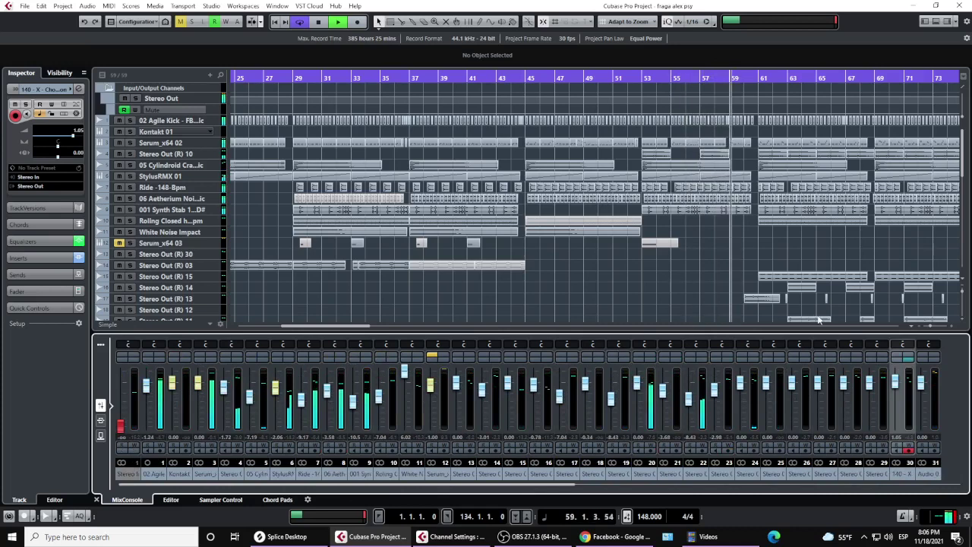
left_click(936, 21)
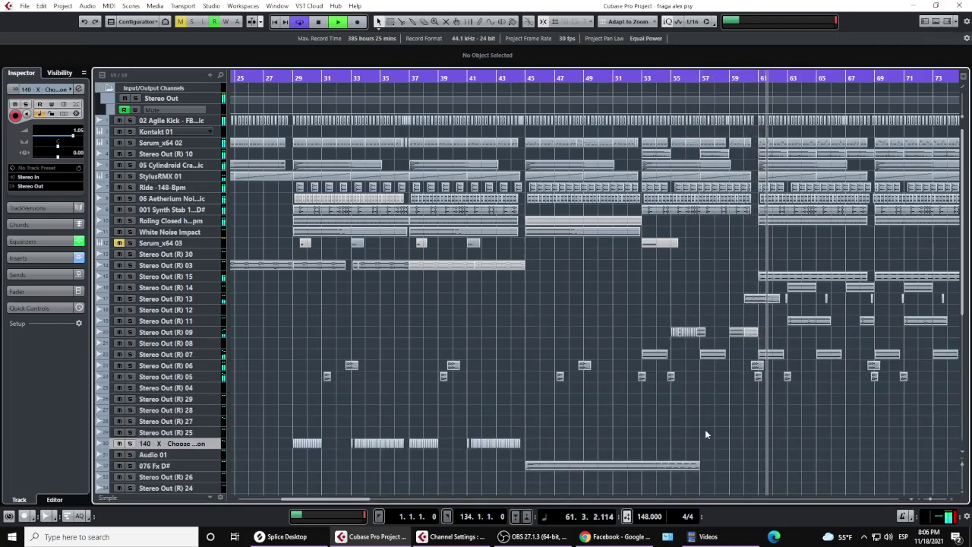
Enlarge the track rows and examine the layered events across the tracks between bars 53 and 101.
left_click_drag(357, 501, 407, 500)
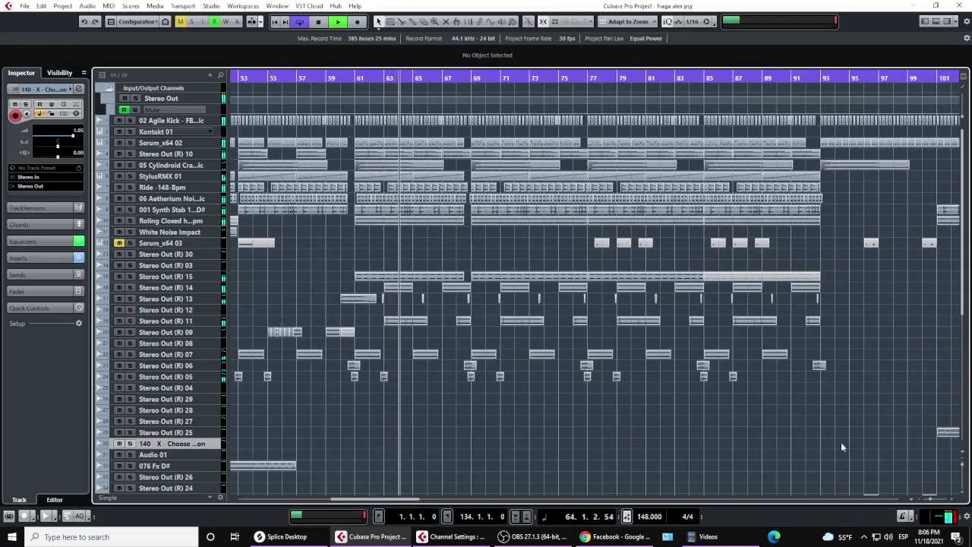
left_click(963, 494)
scroll(787, 377, "up", 6)
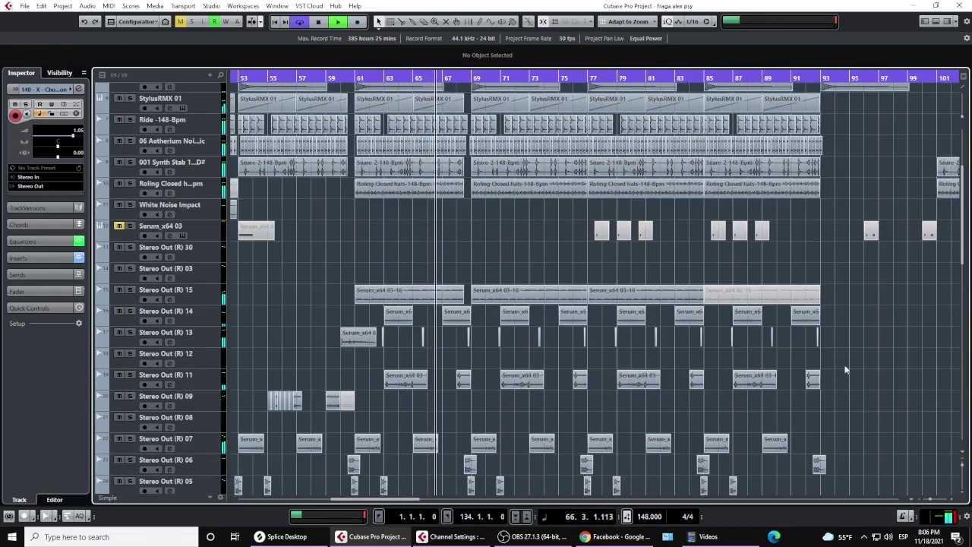
scroll(963, 220, "up", 3)
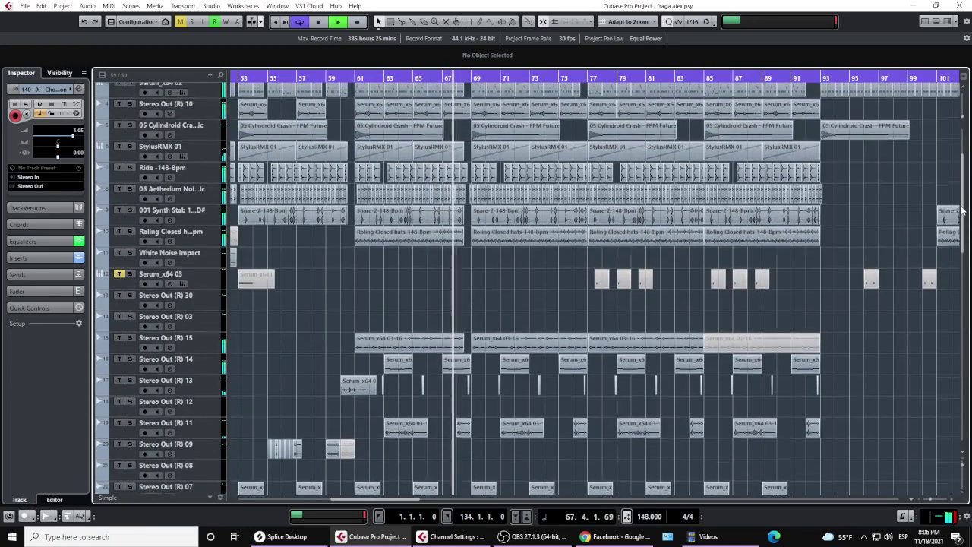
scroll(961, 221, "down", 4)
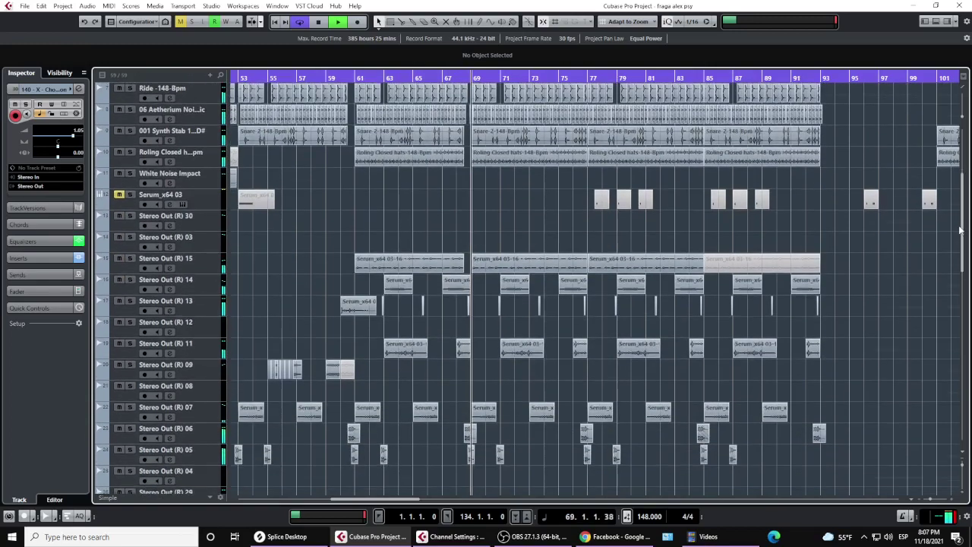
scroll(959, 230, "down", 4)
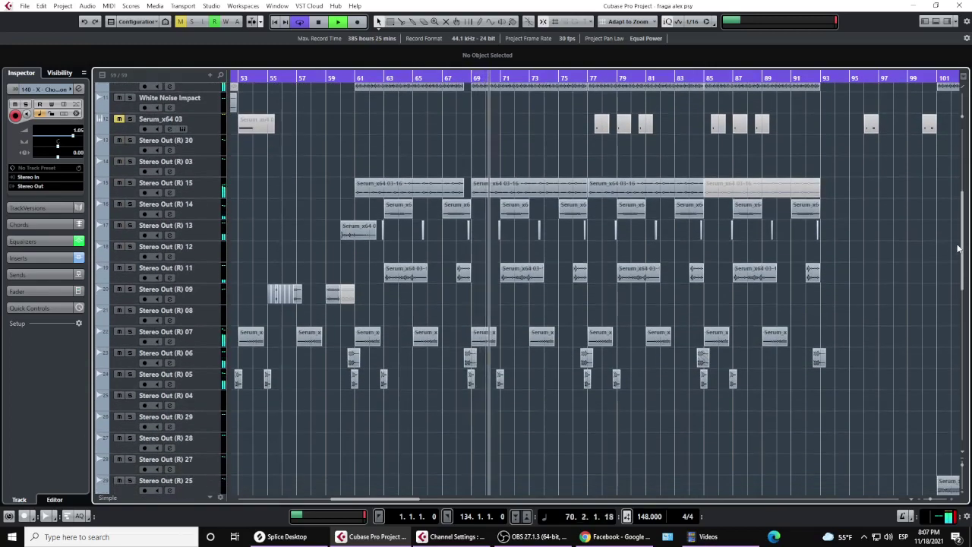
scroll(676, 289, "up", 10)
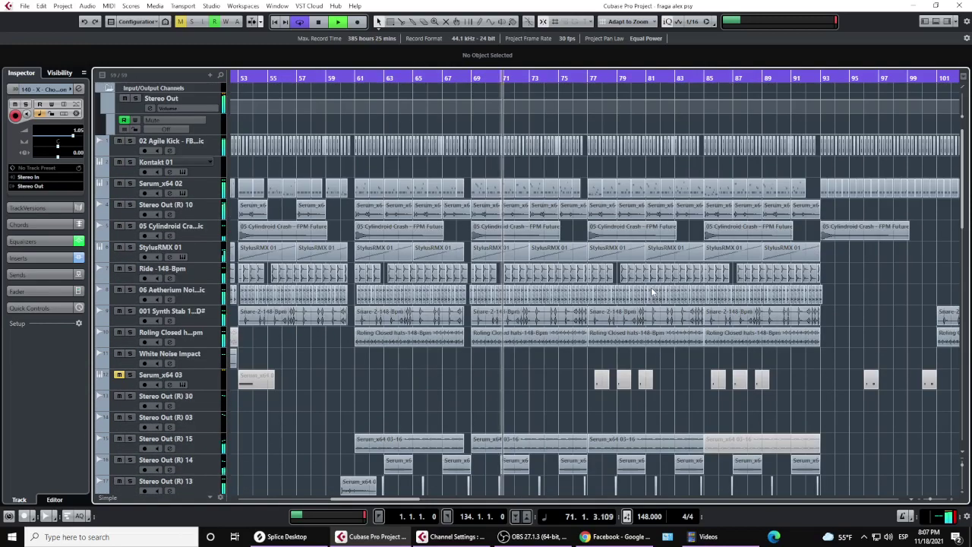
Inspect the notes of the Serum_x64 02 parts starting at bar 69 in the Key Editor, and close it.
left_click(478, 186)
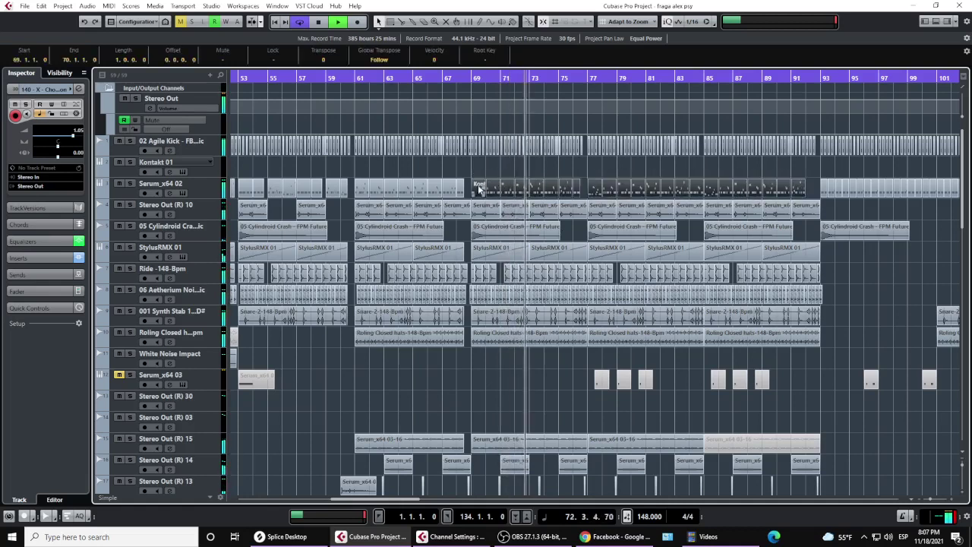
double_click(478, 190)
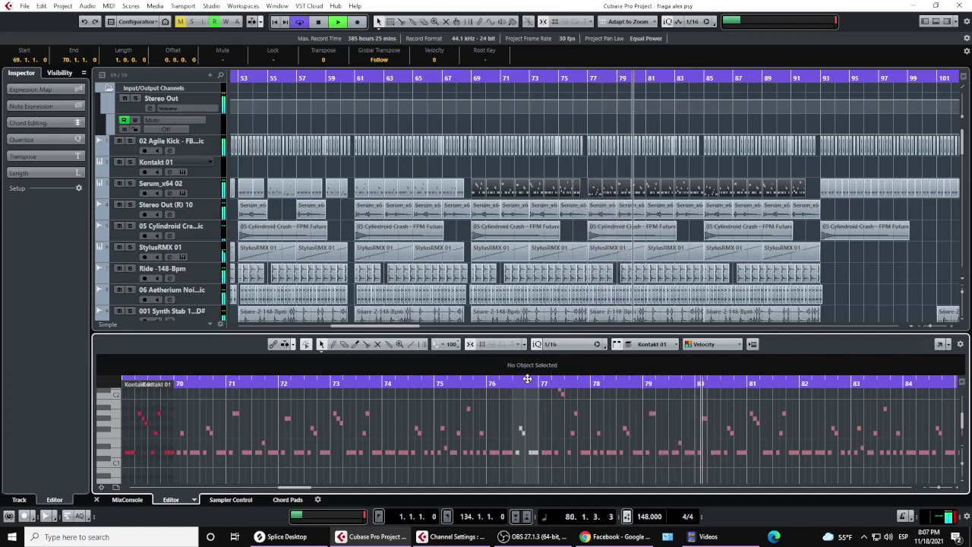
left_click(954, 22)
Examine how the synth and effect events are arranged across the tracks from bar 71 to the song's end.
scroll(824, 247, "down", 5)
scroll(824, 247, "down", 3)
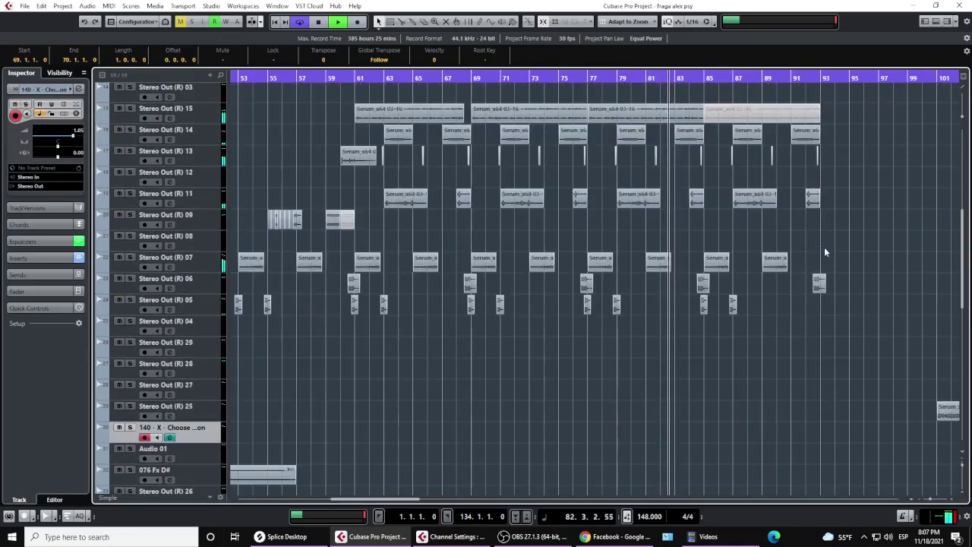
scroll(831, 239, "up", 3)
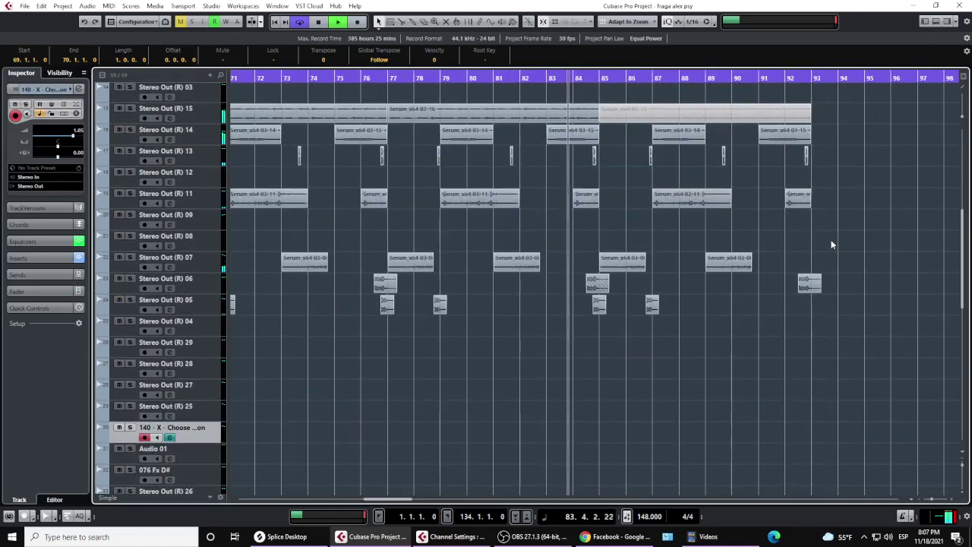
scroll(831, 240, "up", 12)
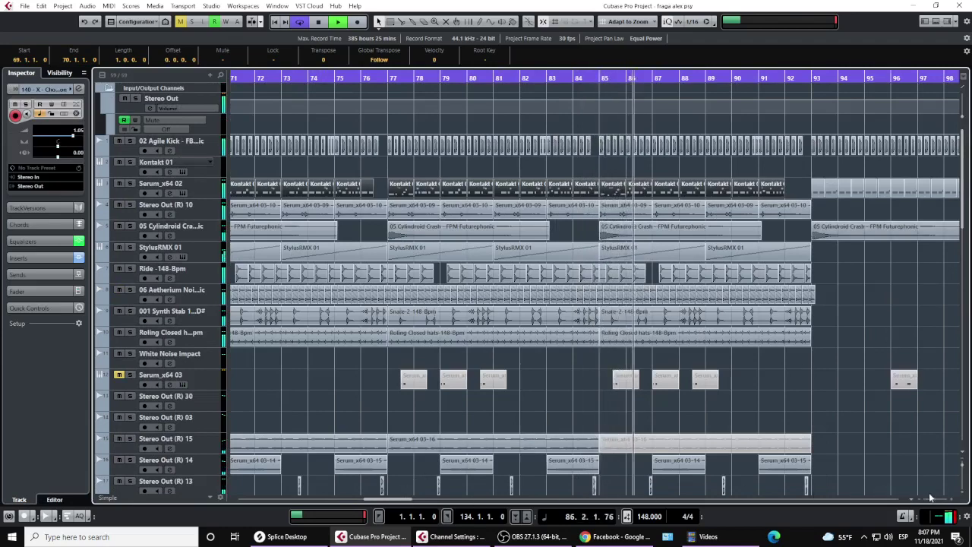
left_click_drag(933, 499, 927, 503)
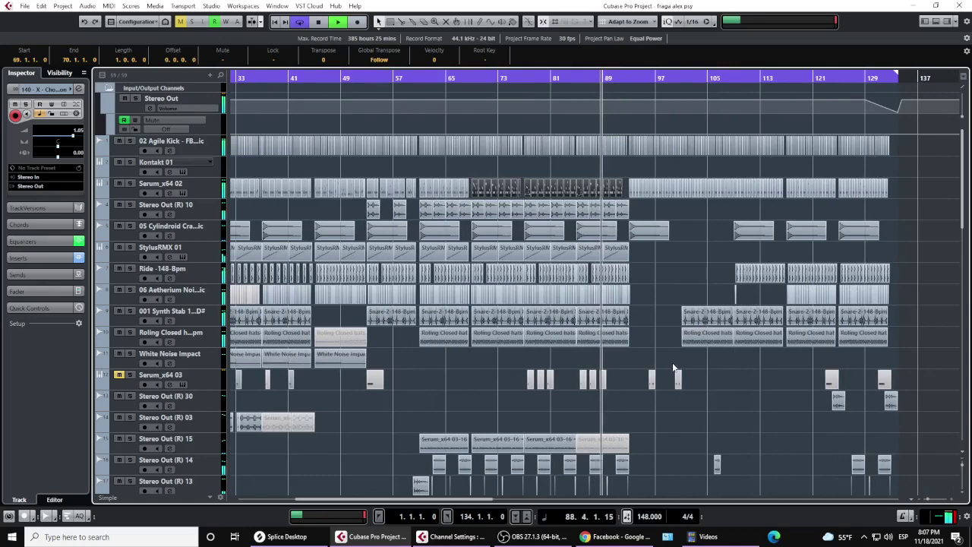
scroll(676, 366, "down", 10)
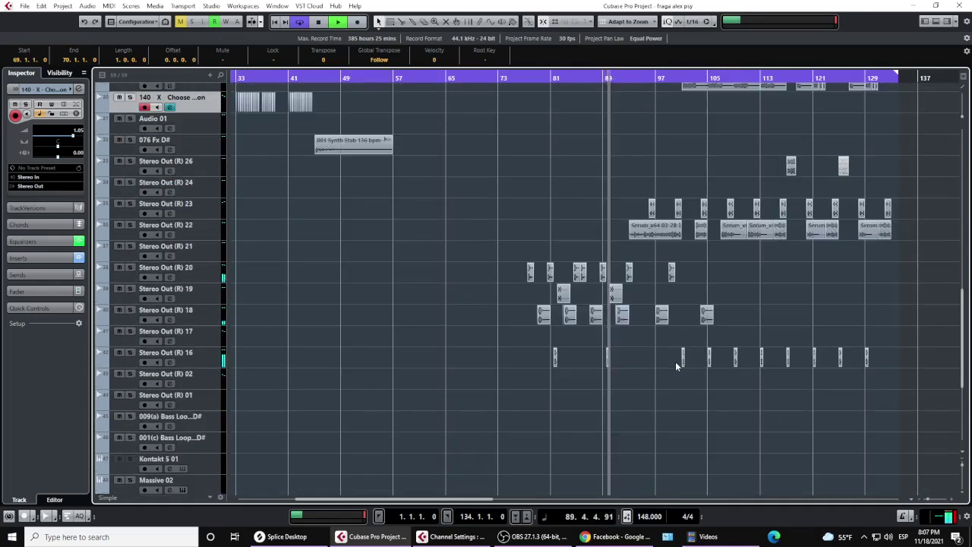
Increase the height of the Stereo Out (R) 22 track to enlarge its waveforms from bar 93 onward.
scroll(675, 362, "up", 3)
scroll(663, 362, "up", 3)
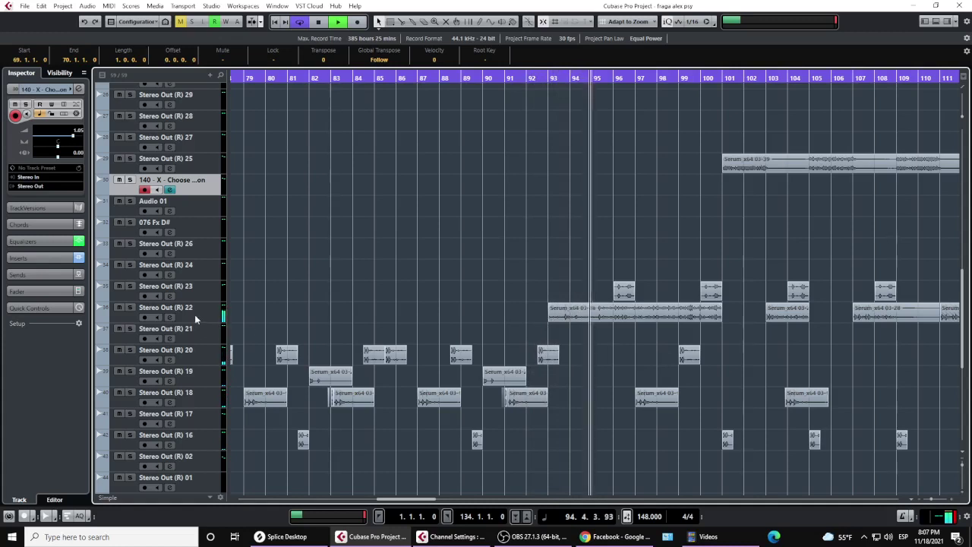
left_click_drag(202, 321, 203, 350)
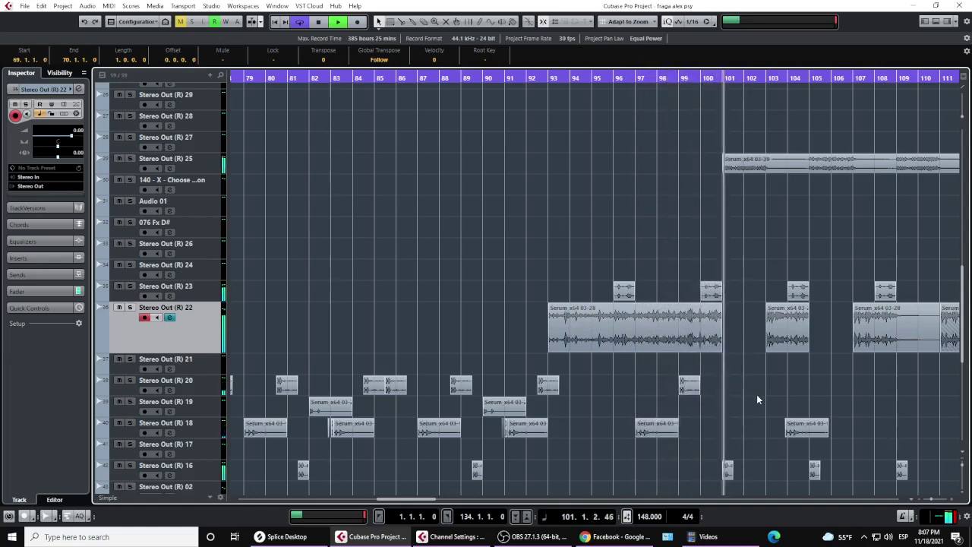
Examine the audio events on the tracks surrounding Stereo Out (R) 22 between bars 79 and 111.
scroll(756, 398, "up", 4)
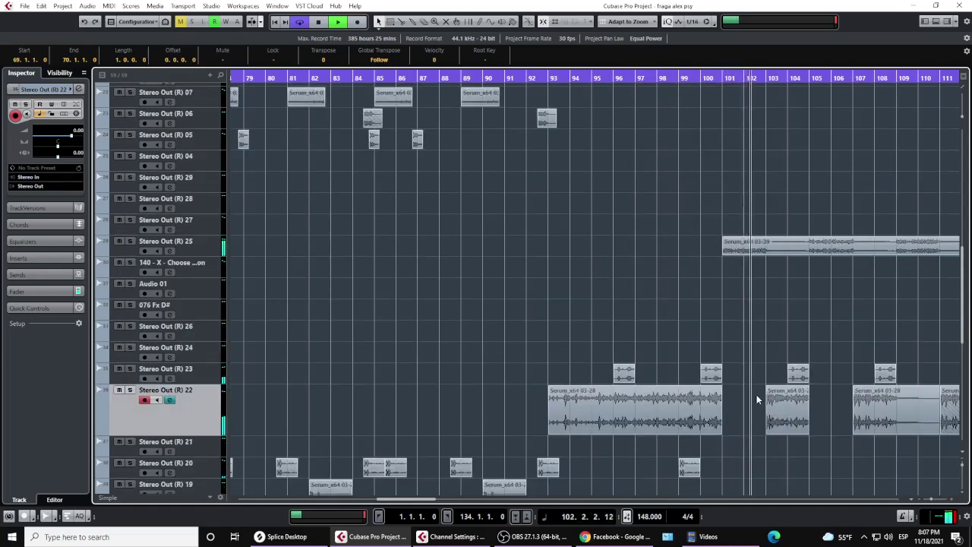
scroll(762, 381, "down", 4)
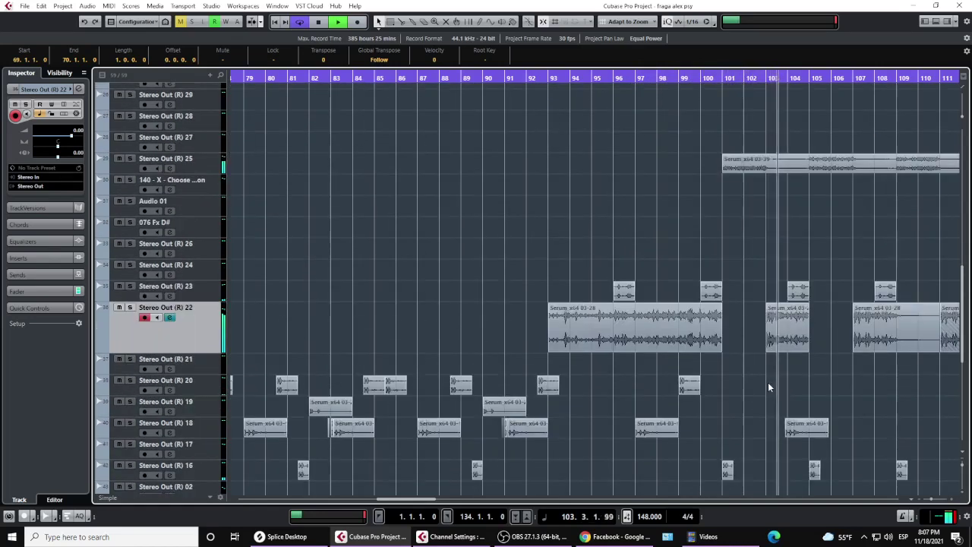
scroll(768, 381, "down", 4)
scroll(768, 382, "up", 8)
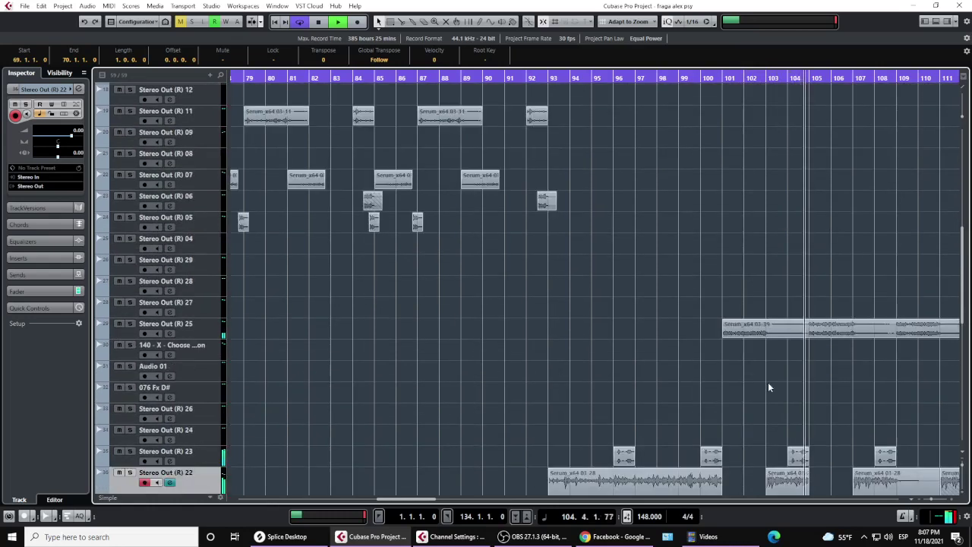
scroll(768, 382, "down", 2)
scroll(768, 384, "down", 2)
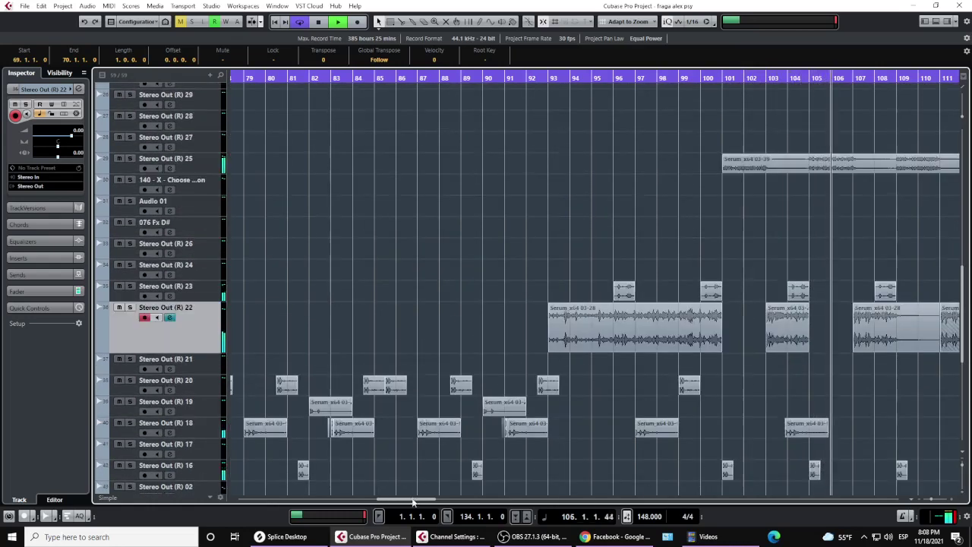
Examine the closing section from bar 96 to bar 133 across the lead, effect, drum and bass tracks.
left_click_drag(412, 502, 447, 503)
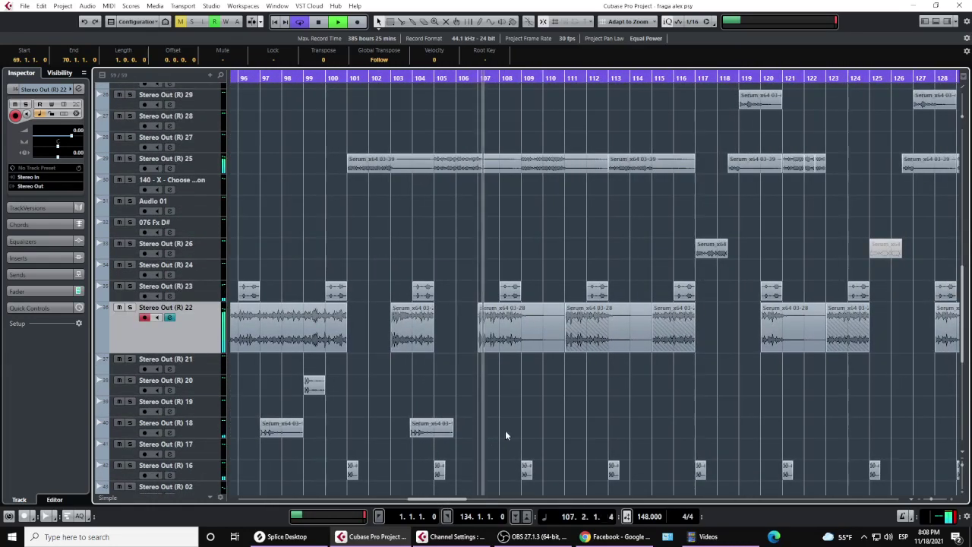
scroll(508, 427, "down", 2)
scroll(509, 428, "up", 15)
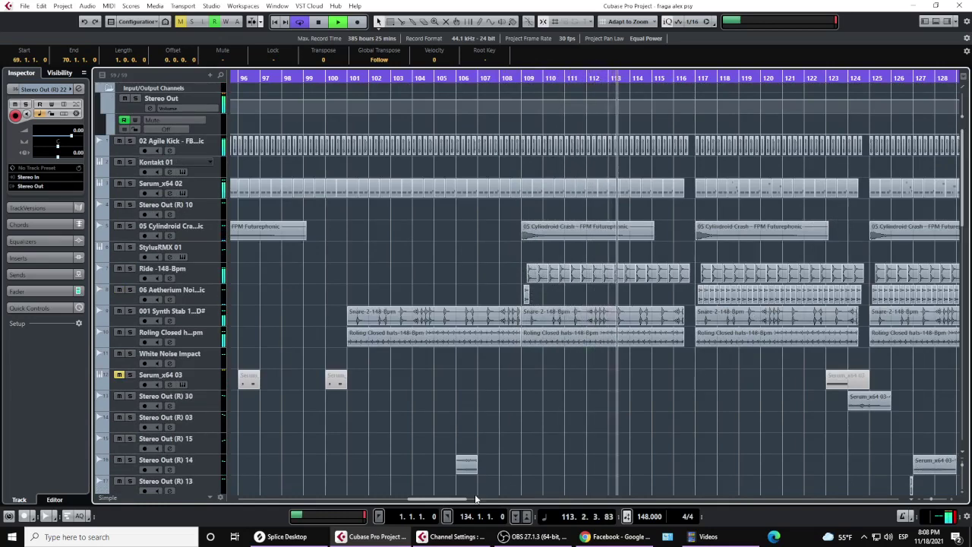
left_click_drag(454, 501, 475, 501)
scroll(540, 348, "down", 10)
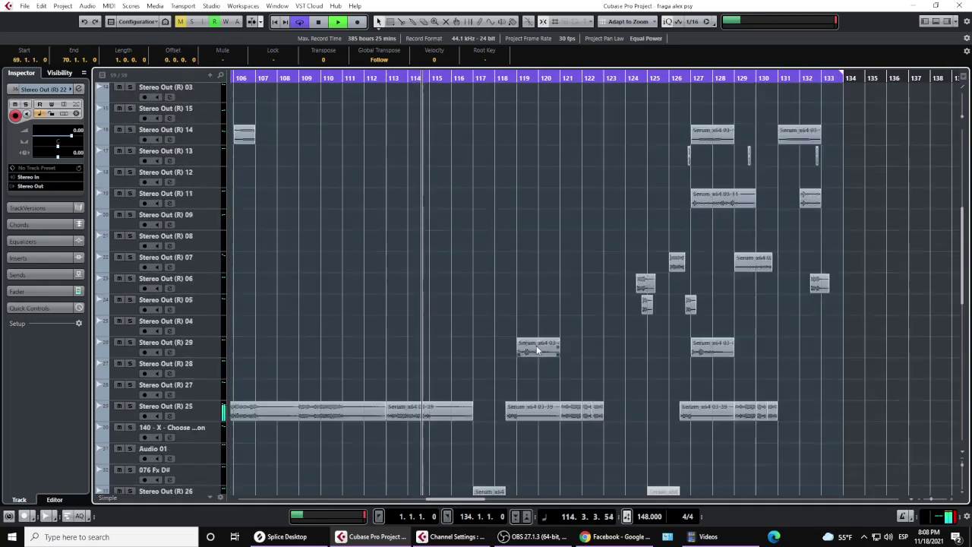
scroll(540, 347, "down", 3)
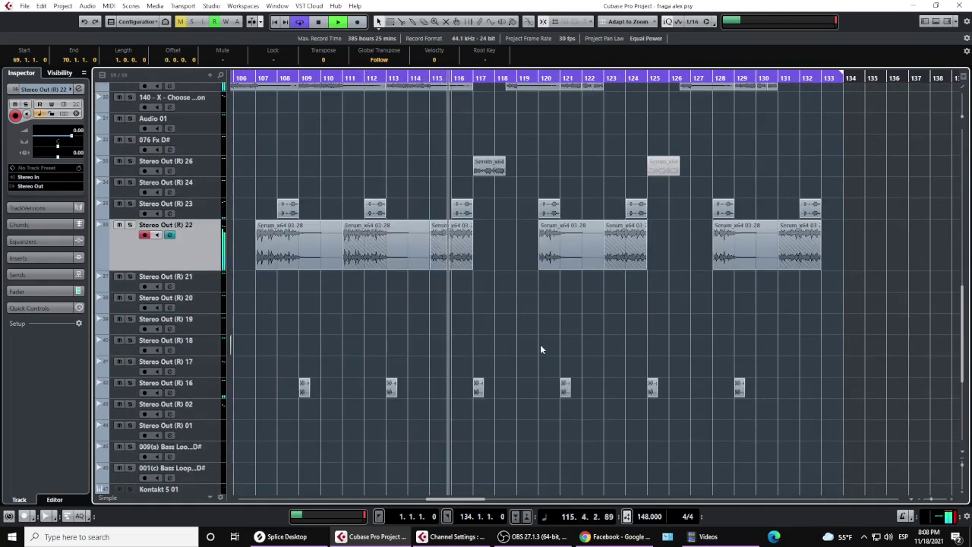
scroll(539, 348, "up", 3)
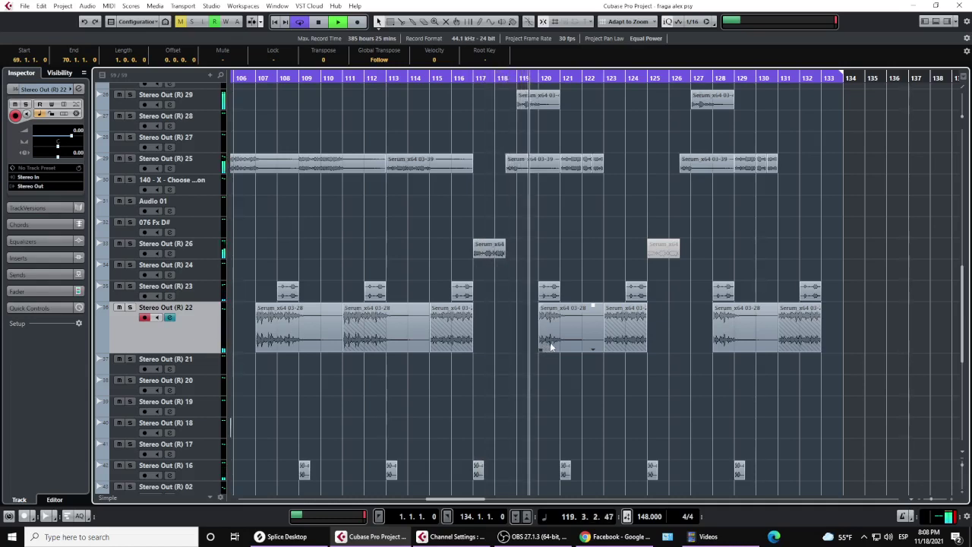
scroll(550, 347, "up", 3)
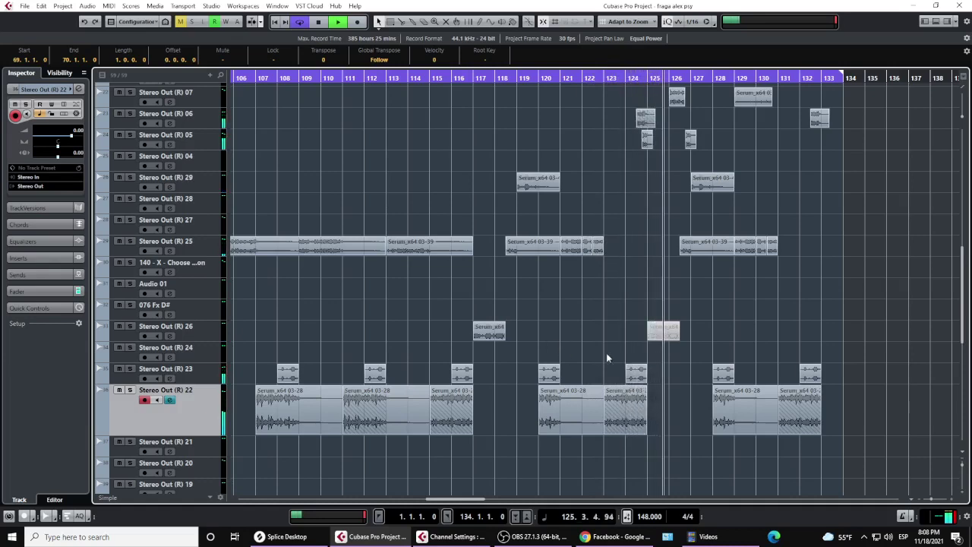
scroll(623, 355, "up", 5)
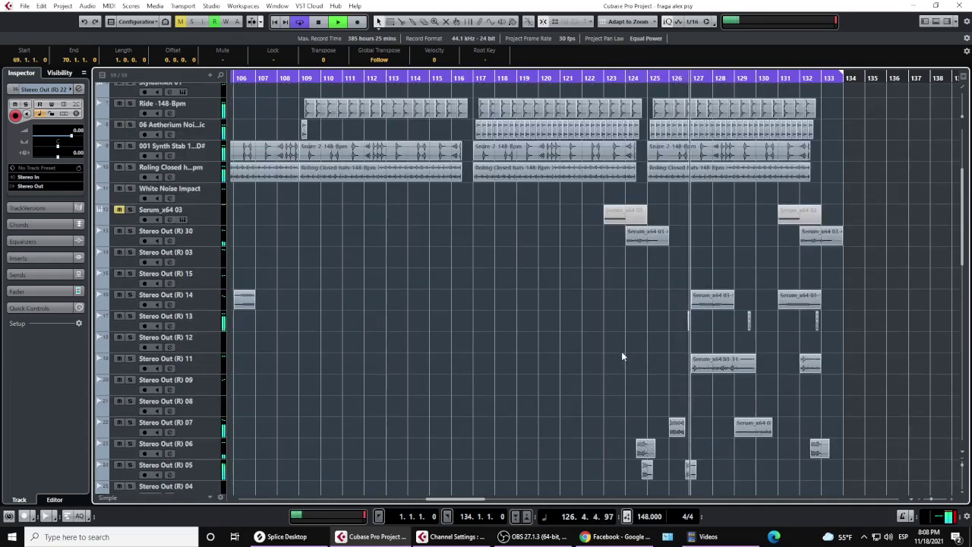
scroll(621, 356, "up", 3)
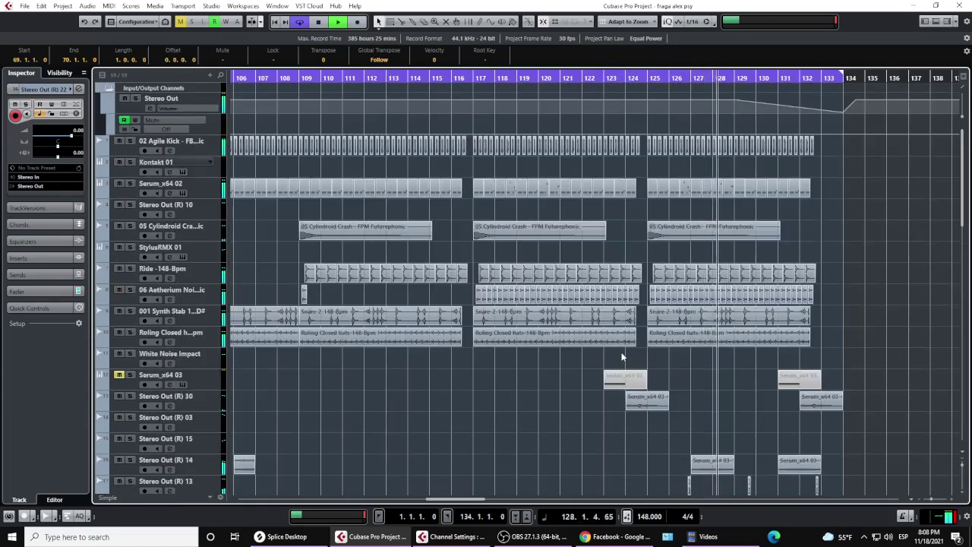